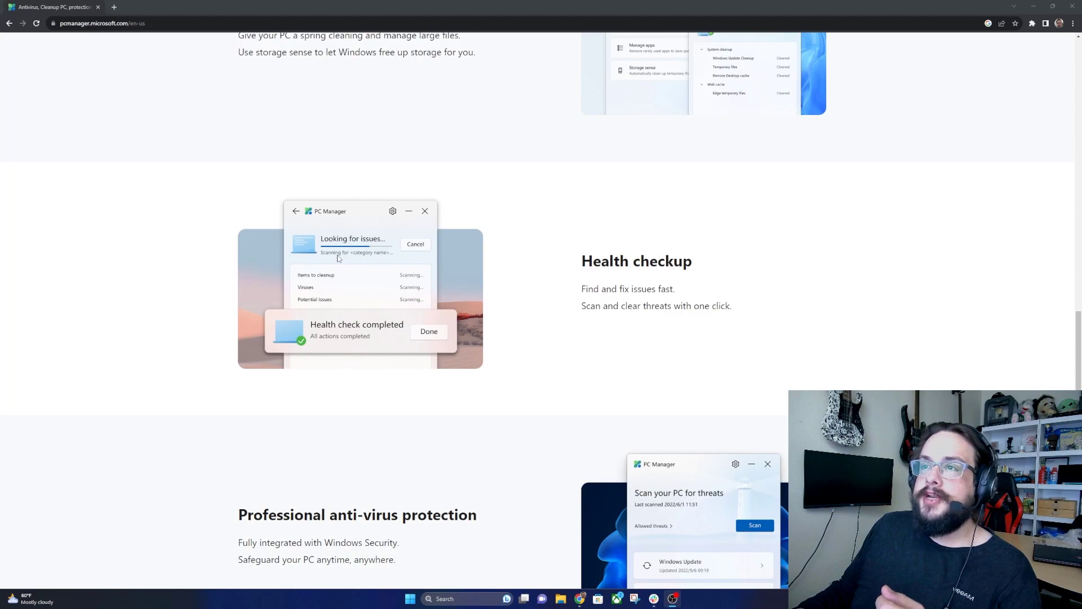
- Review the feature sections on the Microsoft PC Manager download page, from Boost your PC to Professional anti-virus protection
scroll(338, 257, "up", 10)
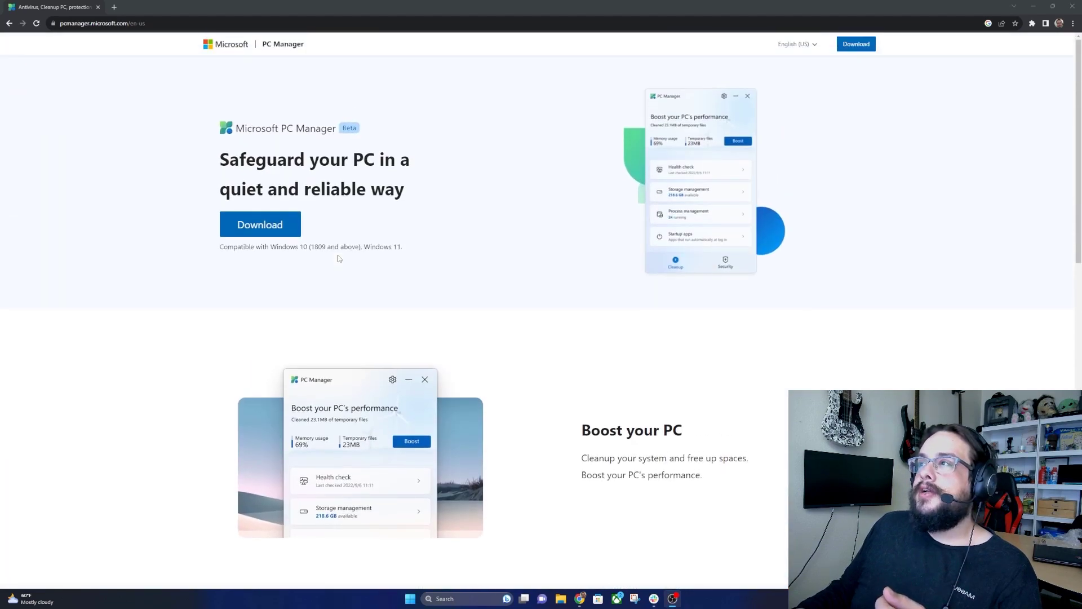
scroll(391, 292, "down", 2)
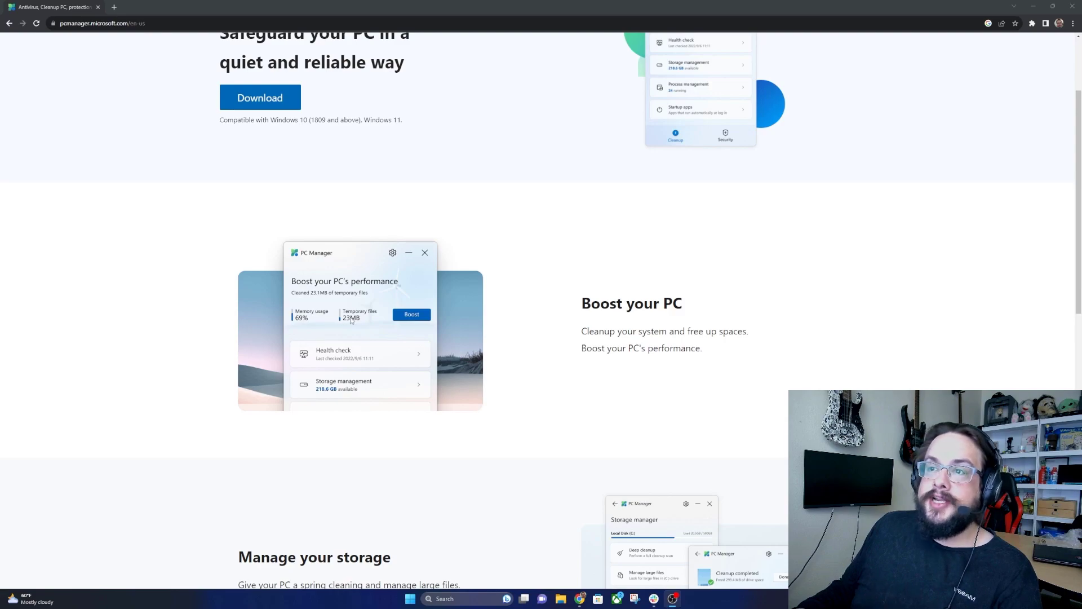
scroll(351, 320, "down", 4)
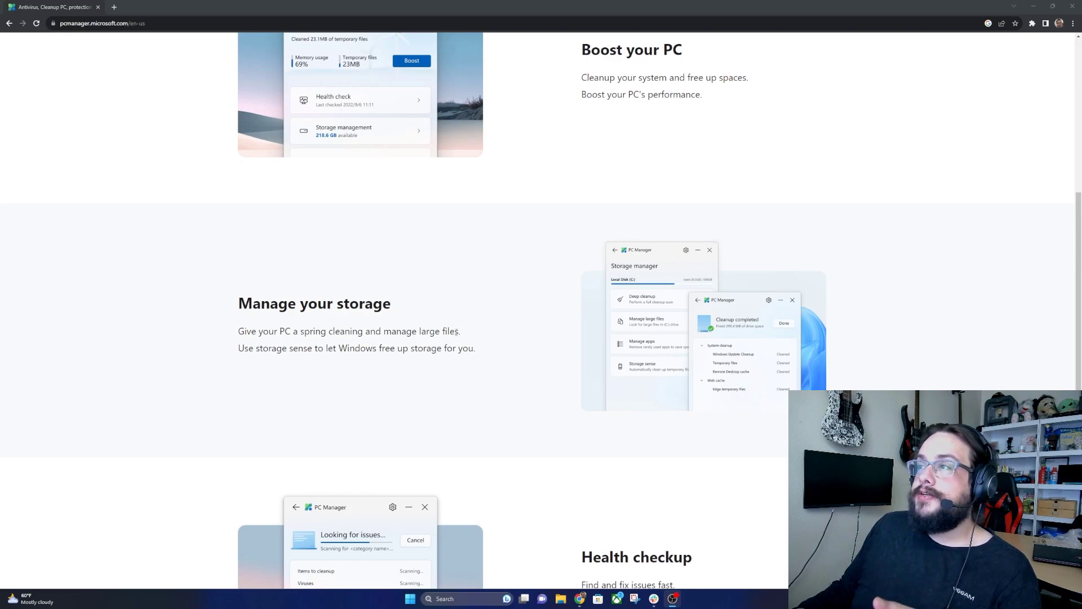
scroll(457, 333, "down", 4)
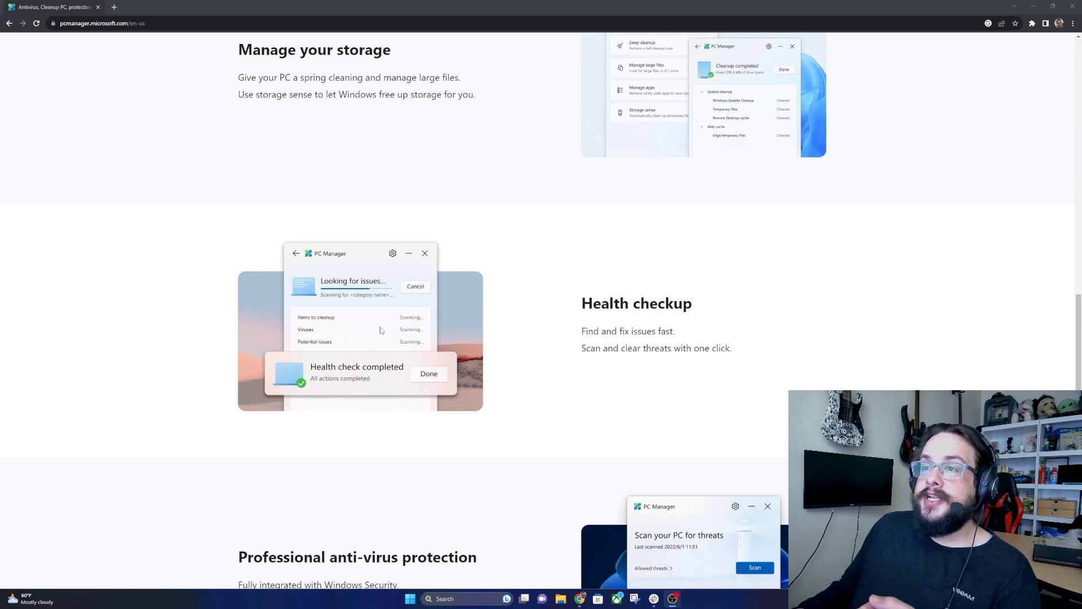
scroll(380, 330, "down", 3)
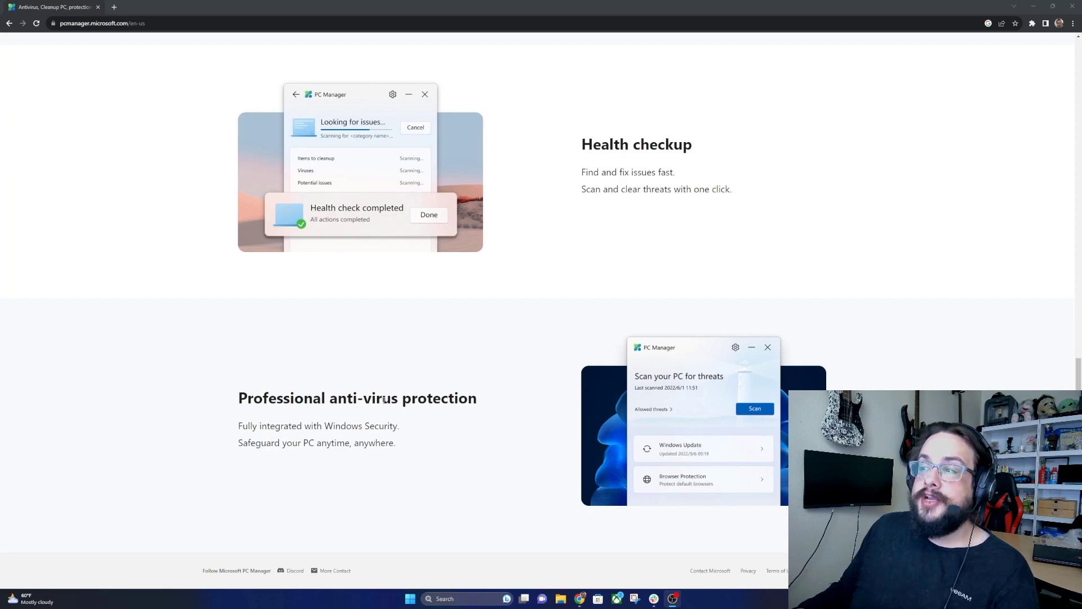
scroll(384, 393, "up", 15)
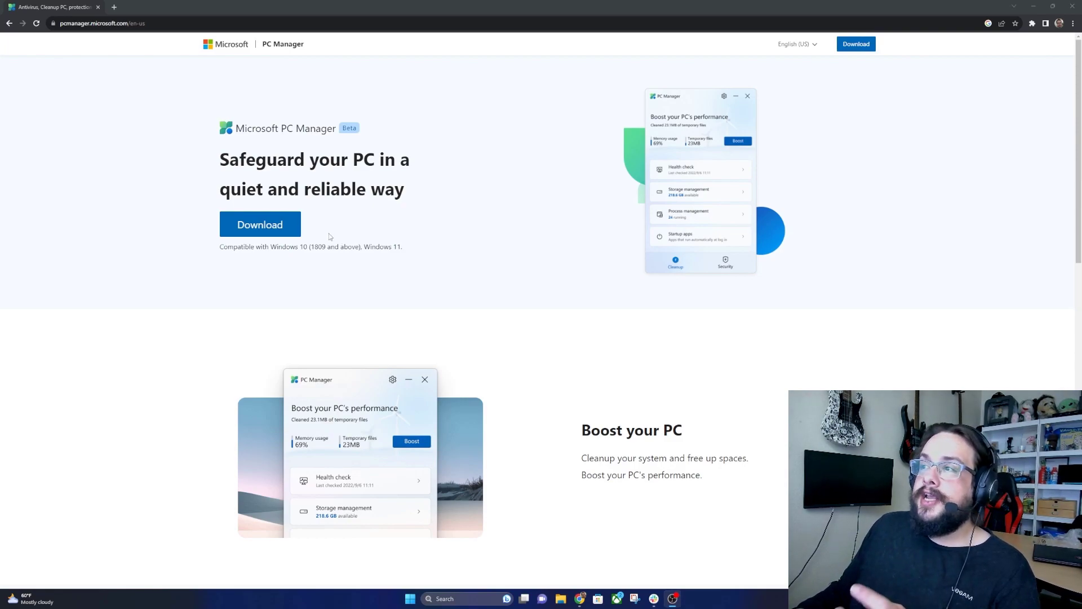
- Download MSPCManagerSetup.exe and use it to install and launch Microsoft PC Manager
left_click(250, 225)
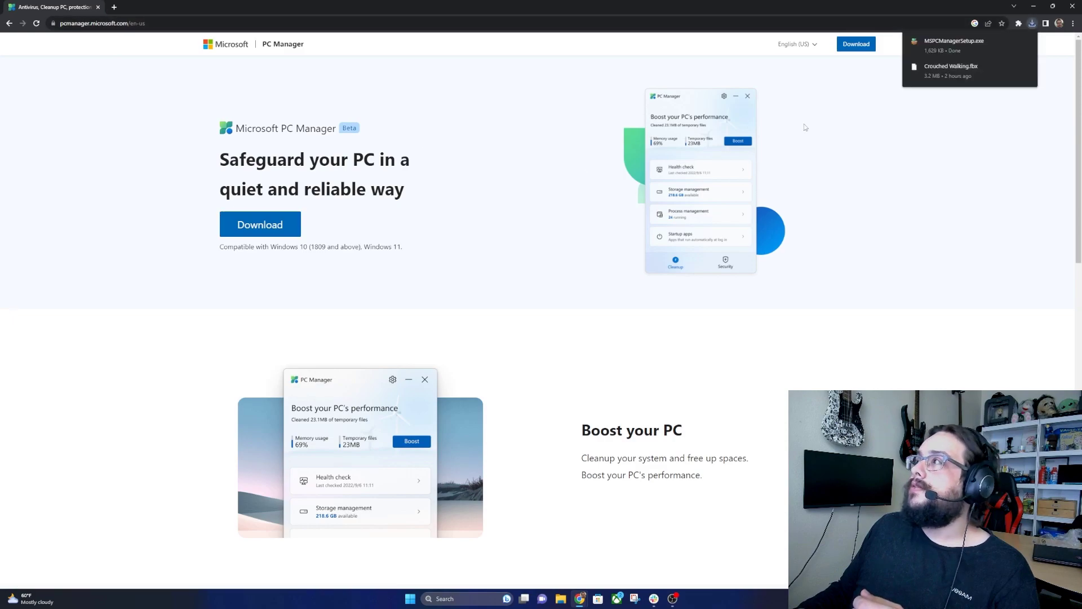
left_click(942, 43)
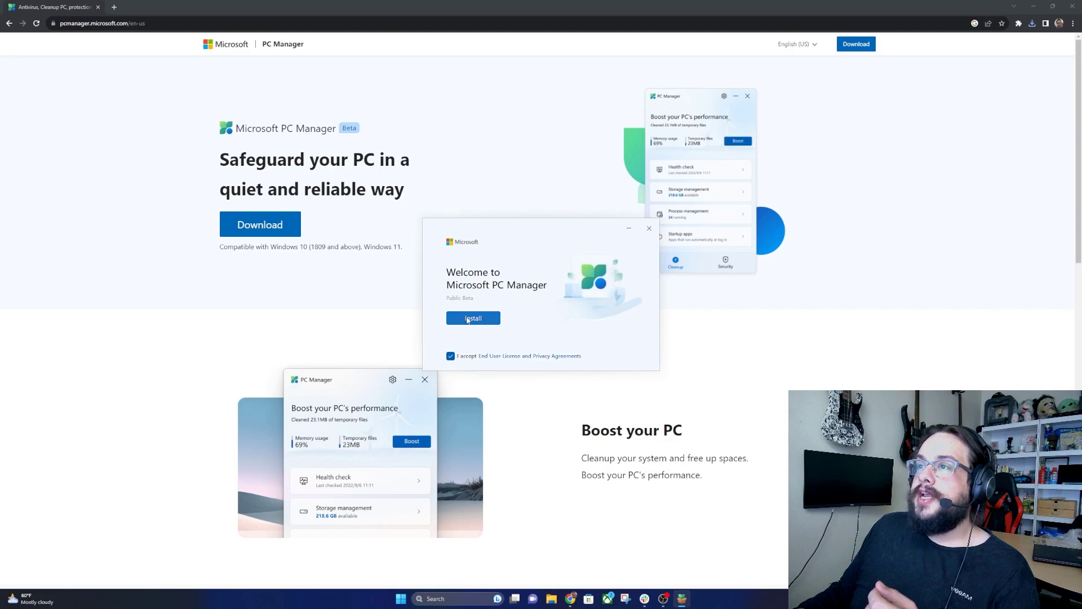
left_click(468, 319)
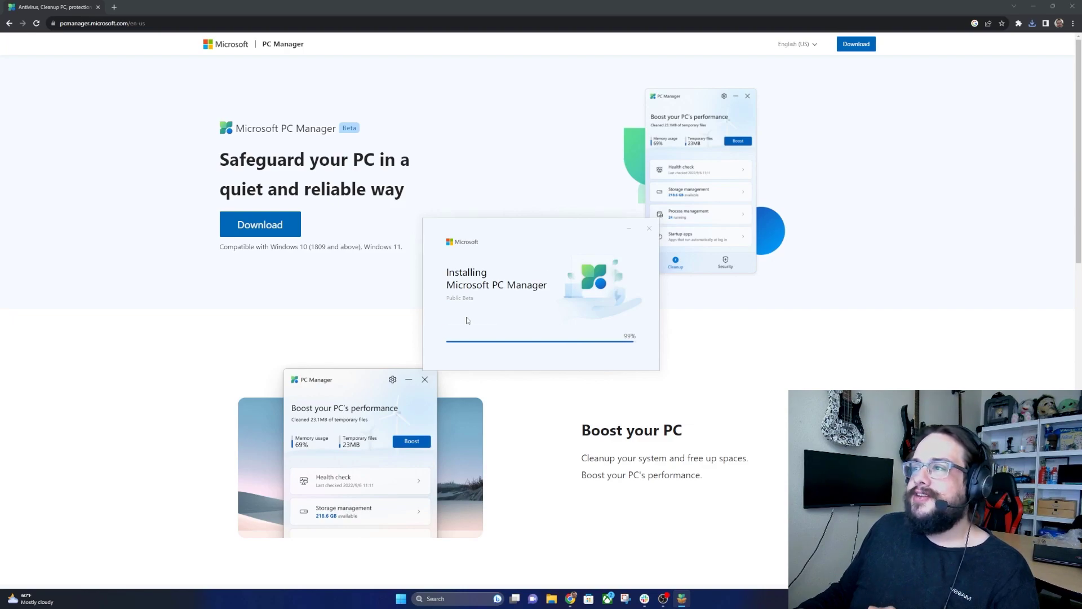
left_click(491, 333)
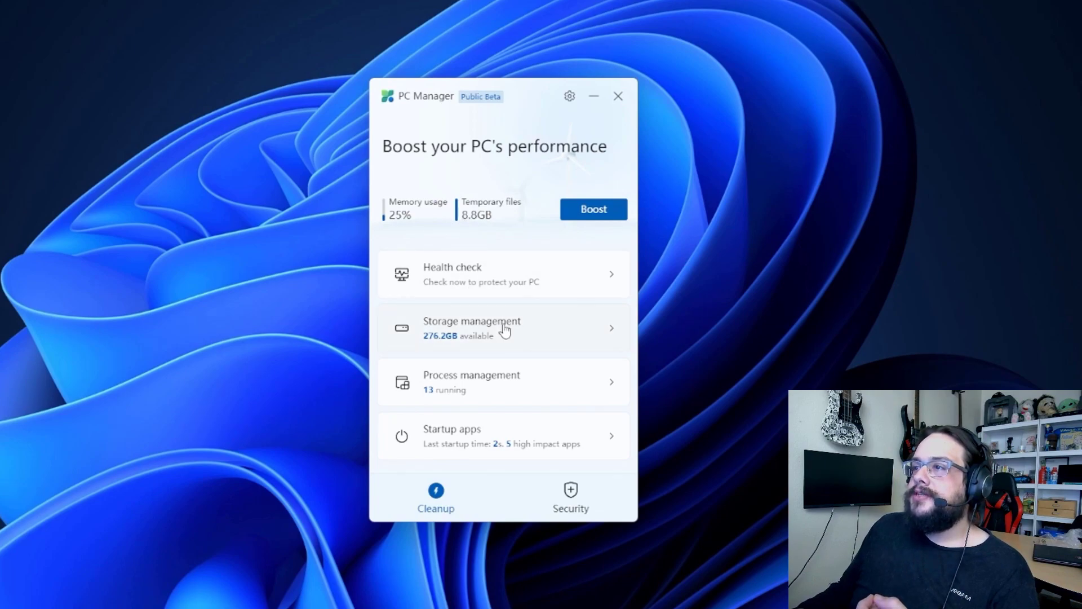
- Open Storage management, review the PC Manager startup and auto-update settings, and close them without changes
left_click(480, 345)
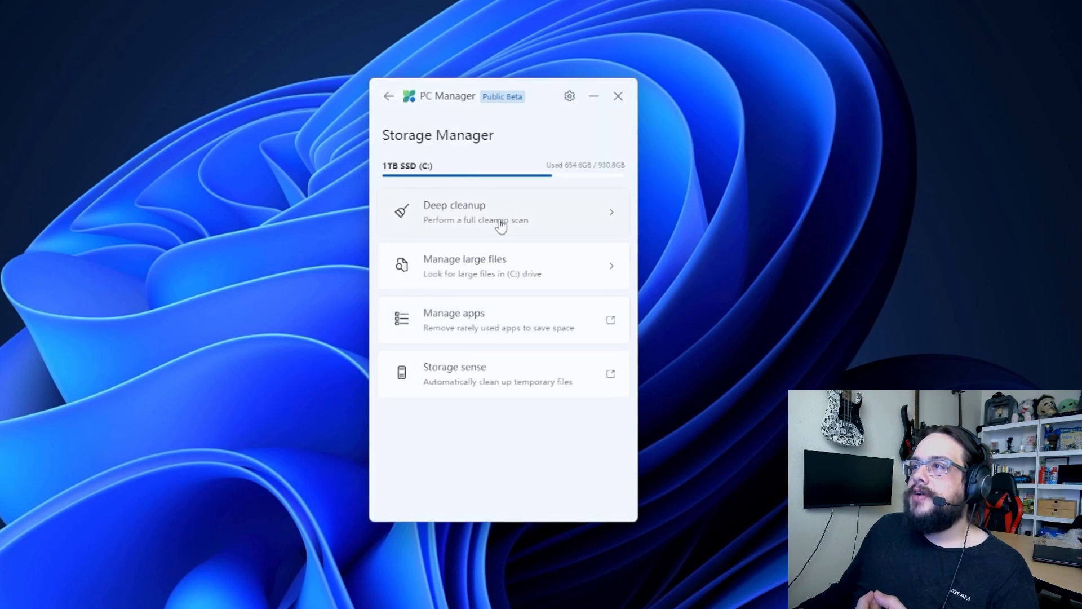
left_click(569, 97)
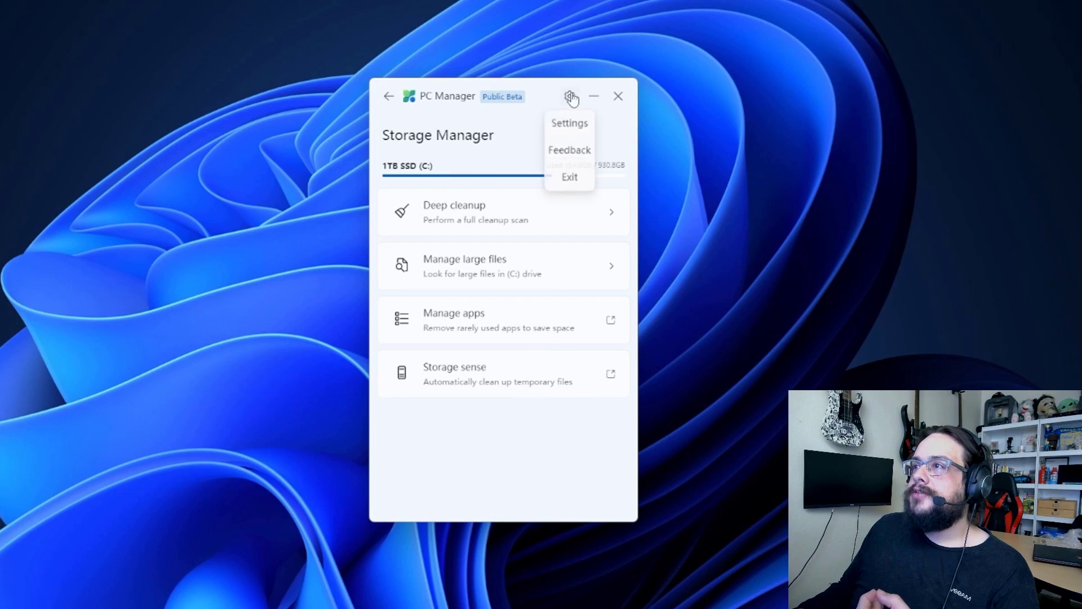
left_click(573, 124)
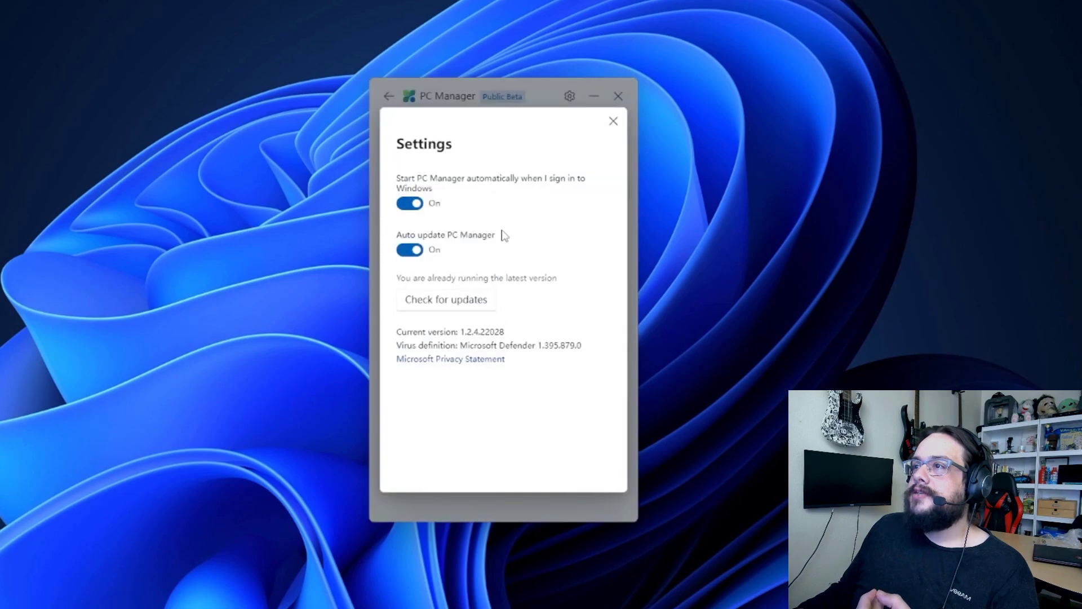
left_click(613, 123)
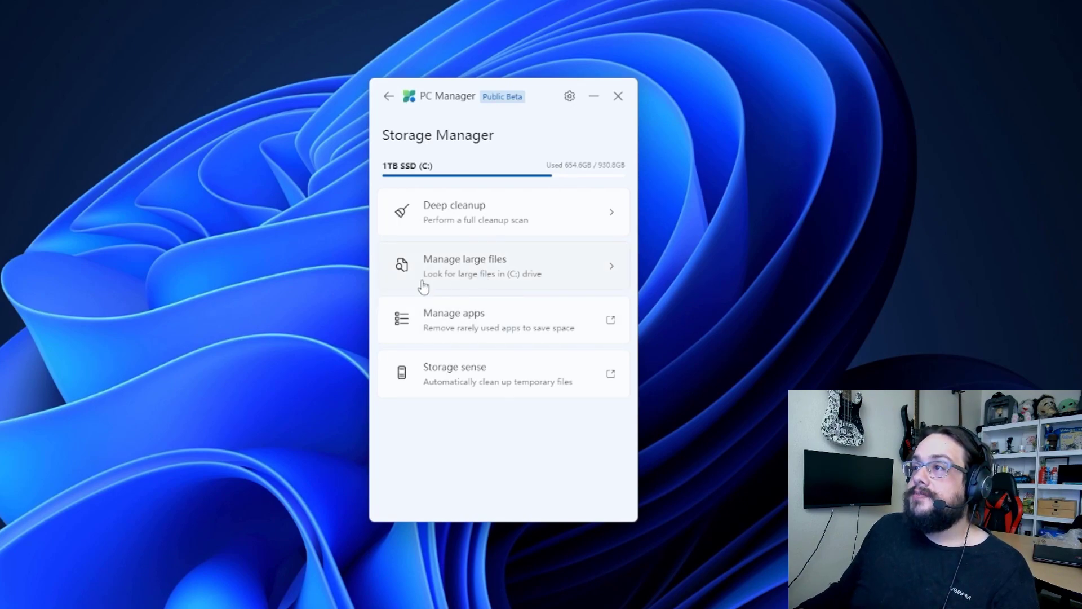
- Inspect the size and type options for managing large files, and return to the main page
left_click(525, 284)
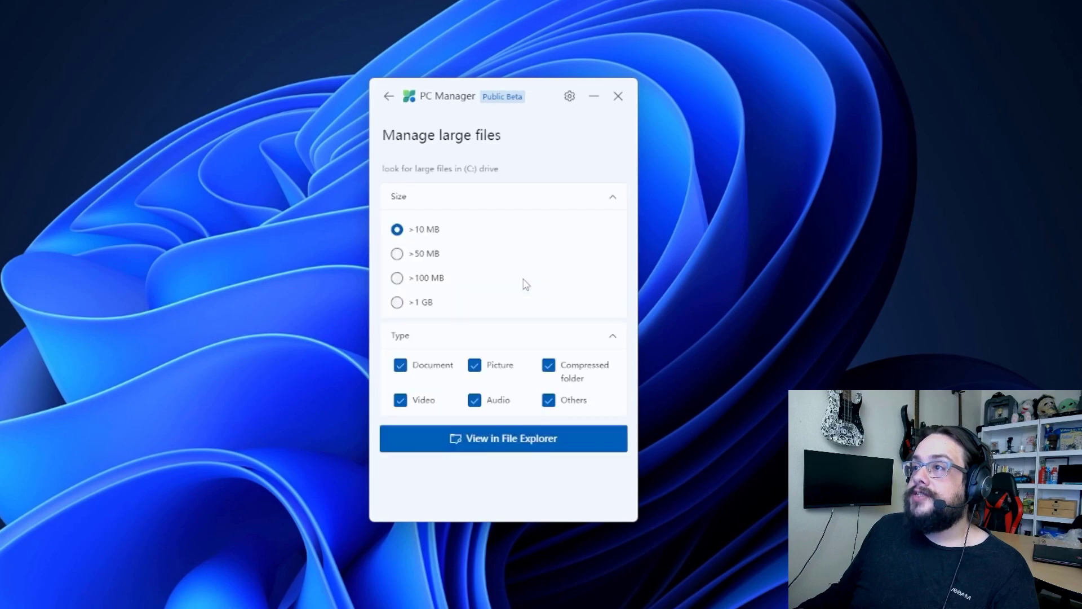
left_click(388, 97)
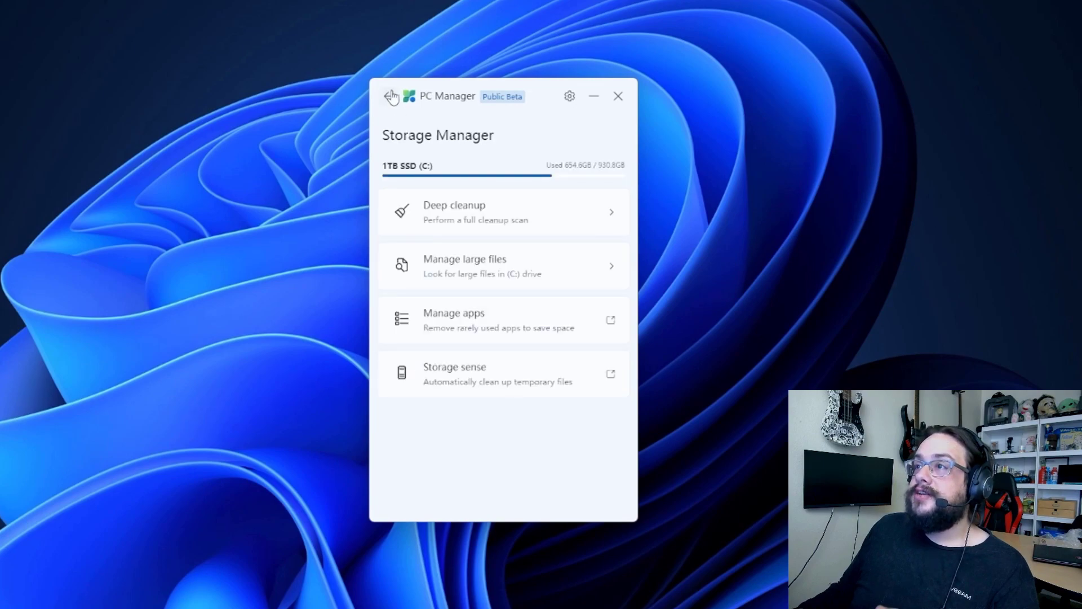
left_click(389, 97)
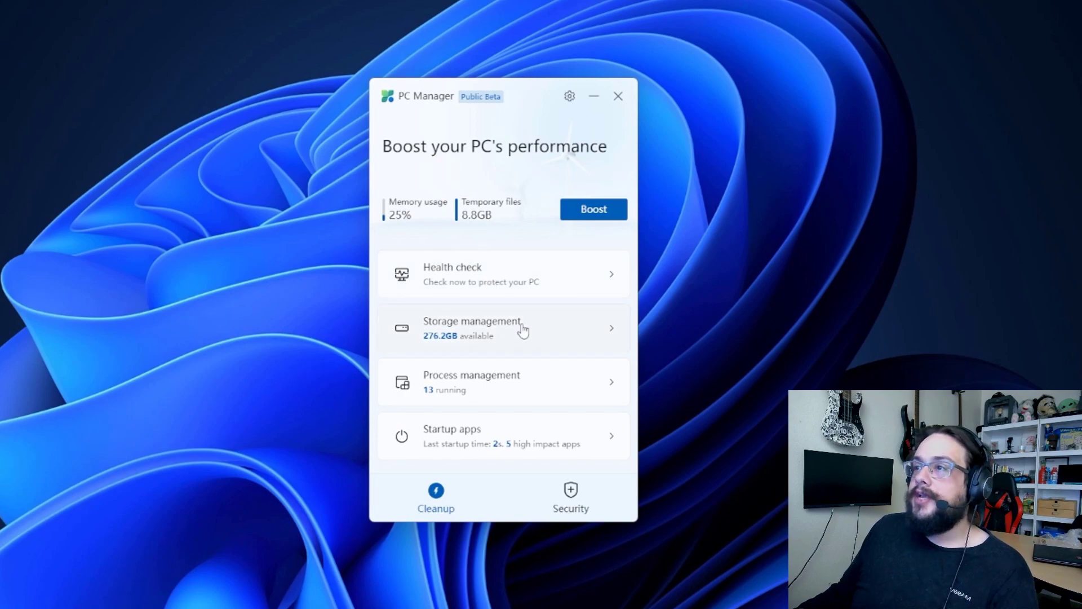
- Run a health check and clean up the Windows cache, browser cache, temporary files and system logs, leaving all startup apps enabled
left_click(546, 287)
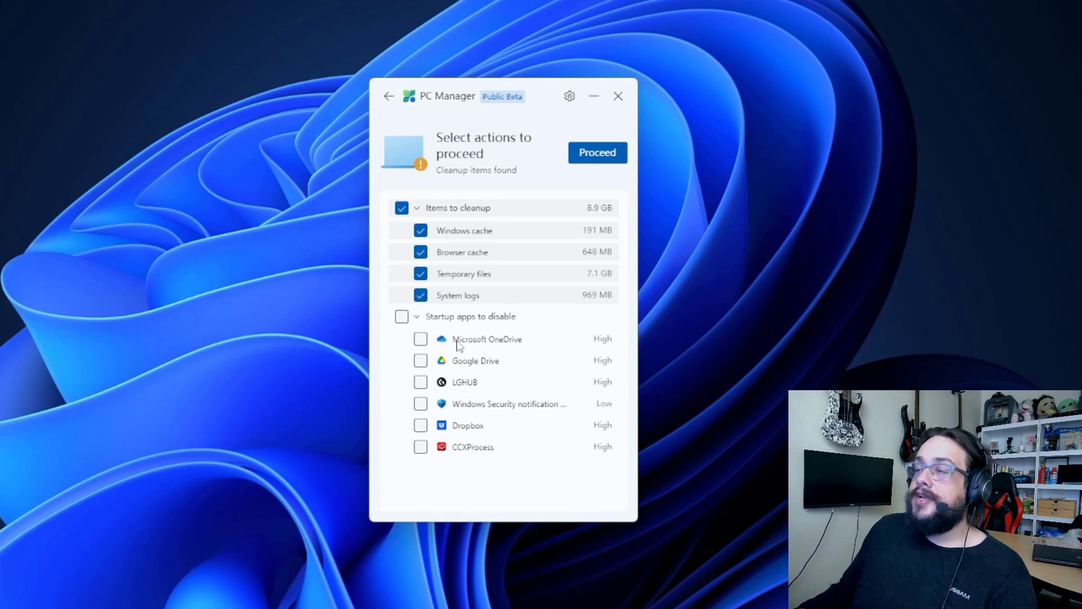
left_click(608, 155)
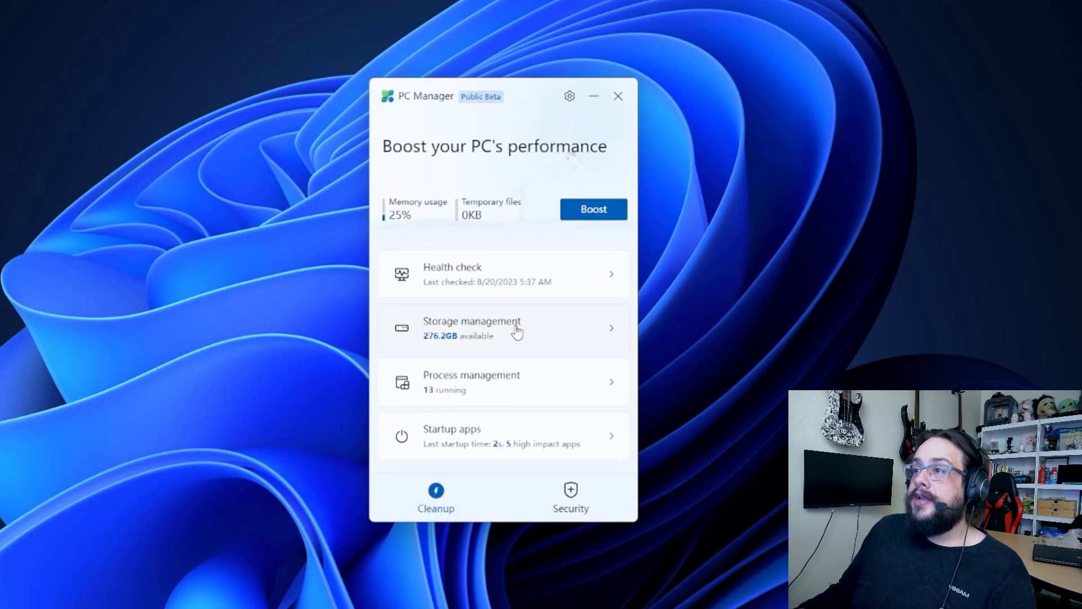
- Look through the running processes in Process management and end UnrealTraceServer
left_click(506, 396)
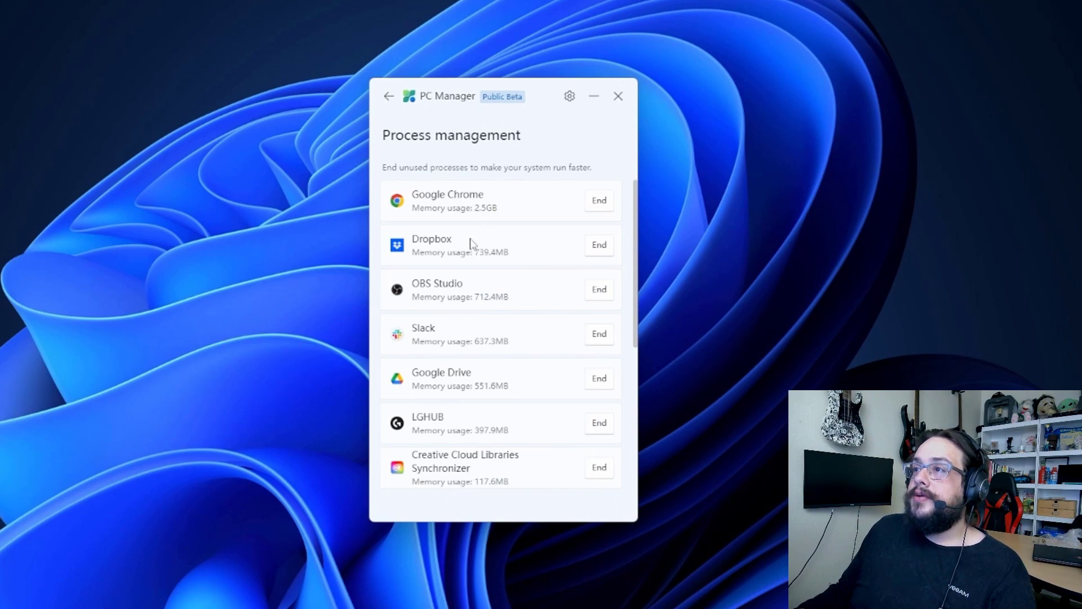
scroll(466, 293, "down", 3)
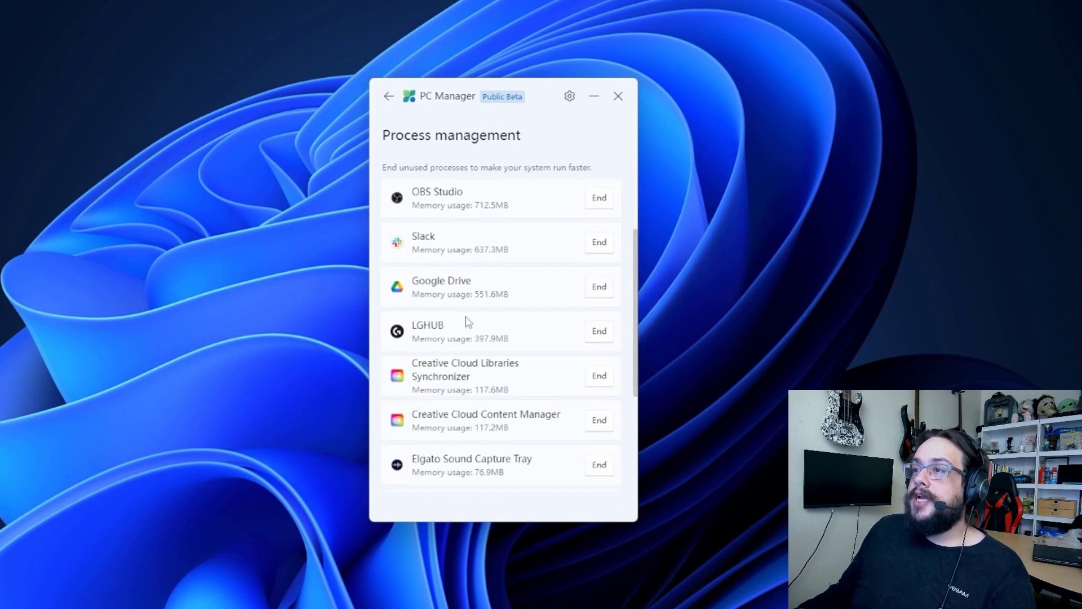
scroll(465, 327, "down", 2)
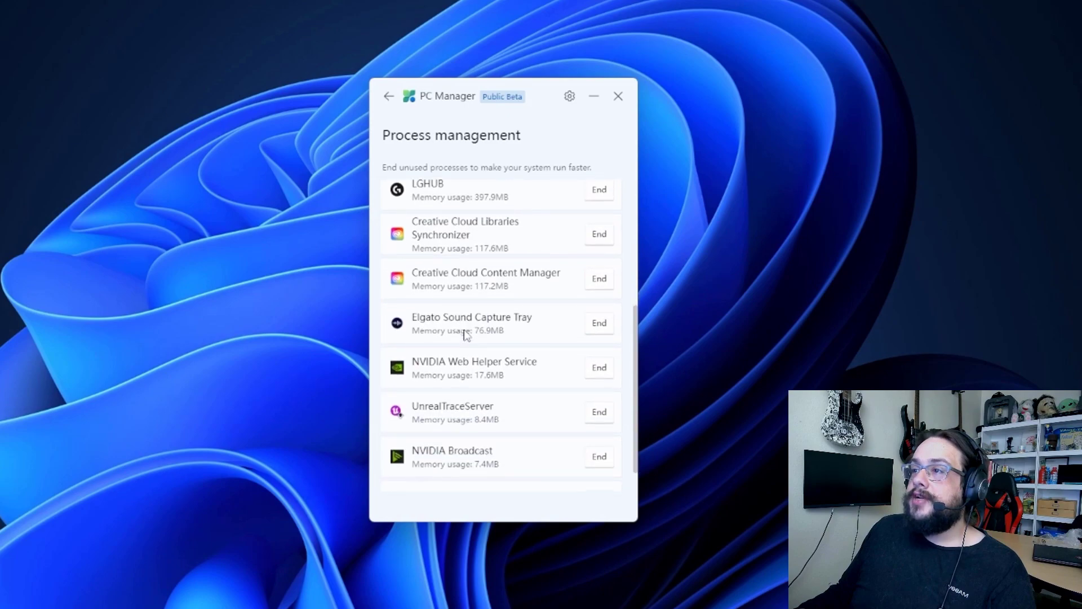
scroll(465, 338, "down", 1)
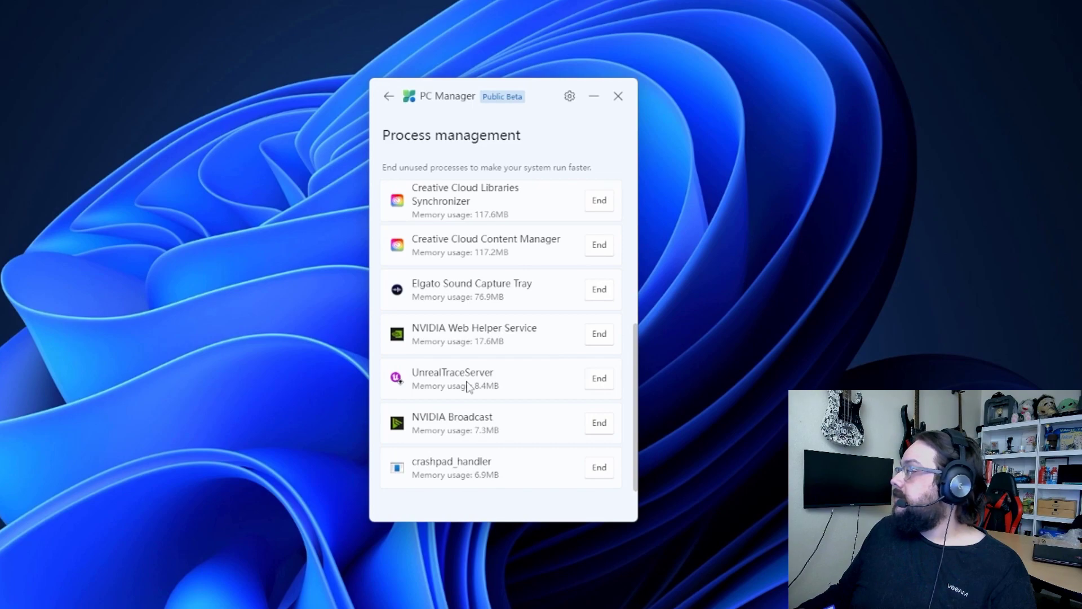
left_click(597, 382)
left_click(492, 345)
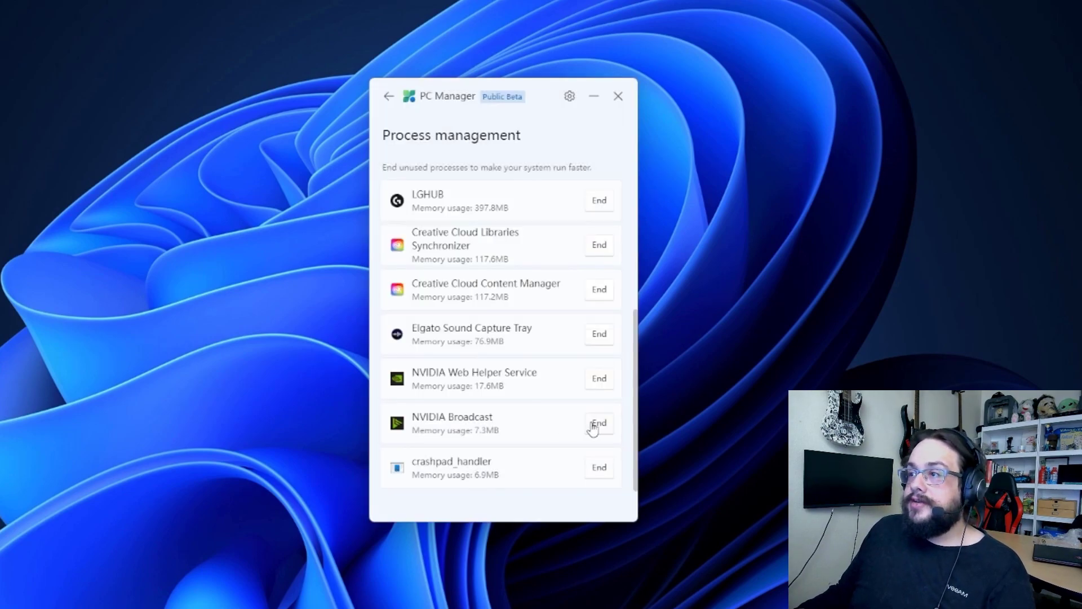
- End the NVIDIA Broadcast and crashpad_handler processes and return to the main page
left_click(599, 423)
left_click(486, 338)
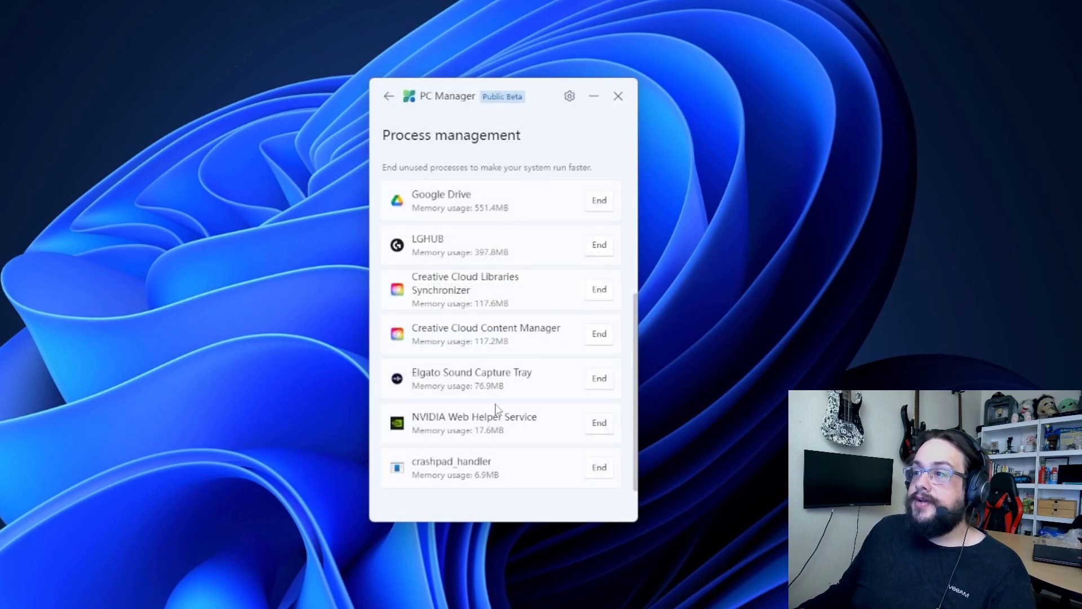
left_click(599, 468)
left_click(491, 346)
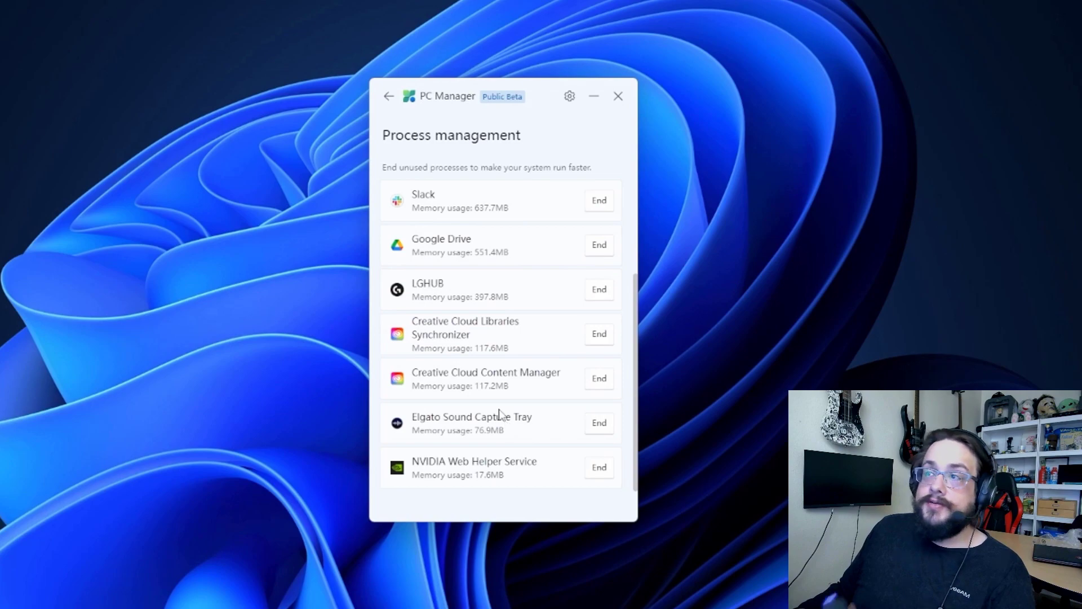
left_click(389, 97)
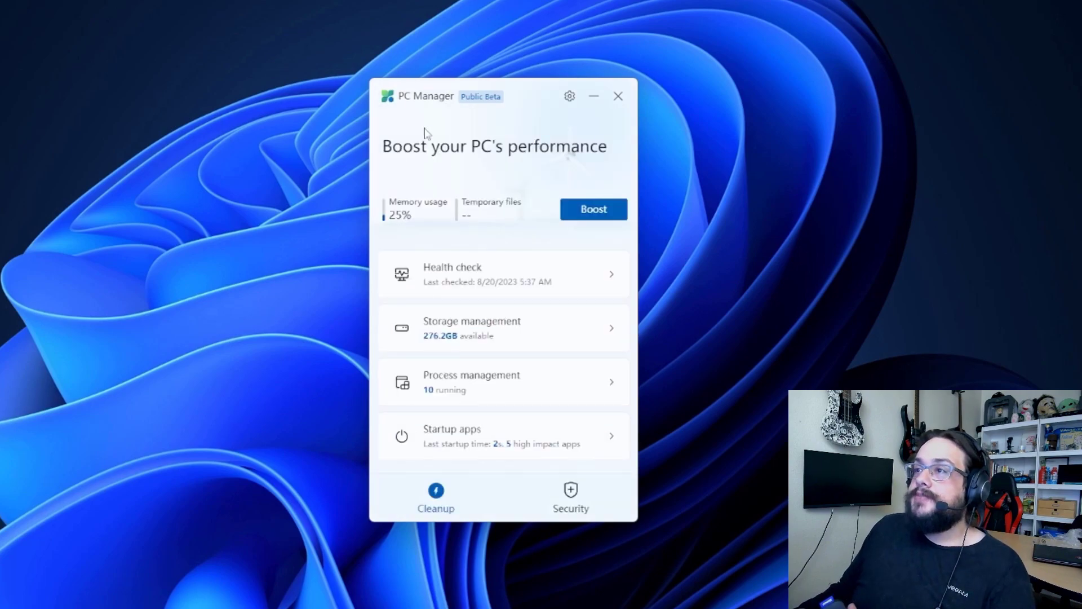
- Review the full list of startup apps and their startup impact, and return to the main page
left_click(513, 438)
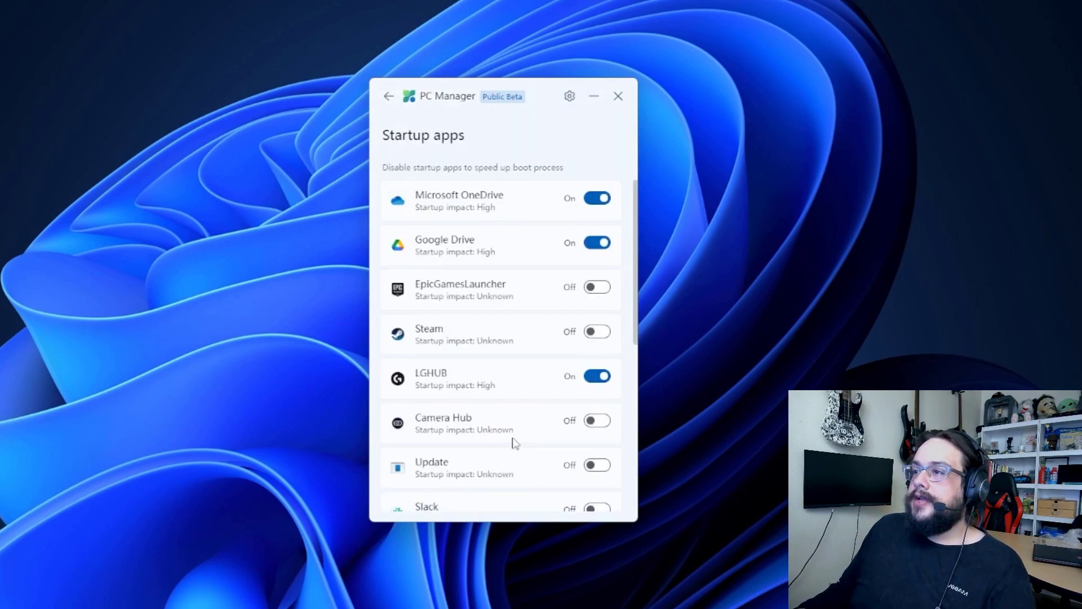
scroll(526, 289, "down", 6)
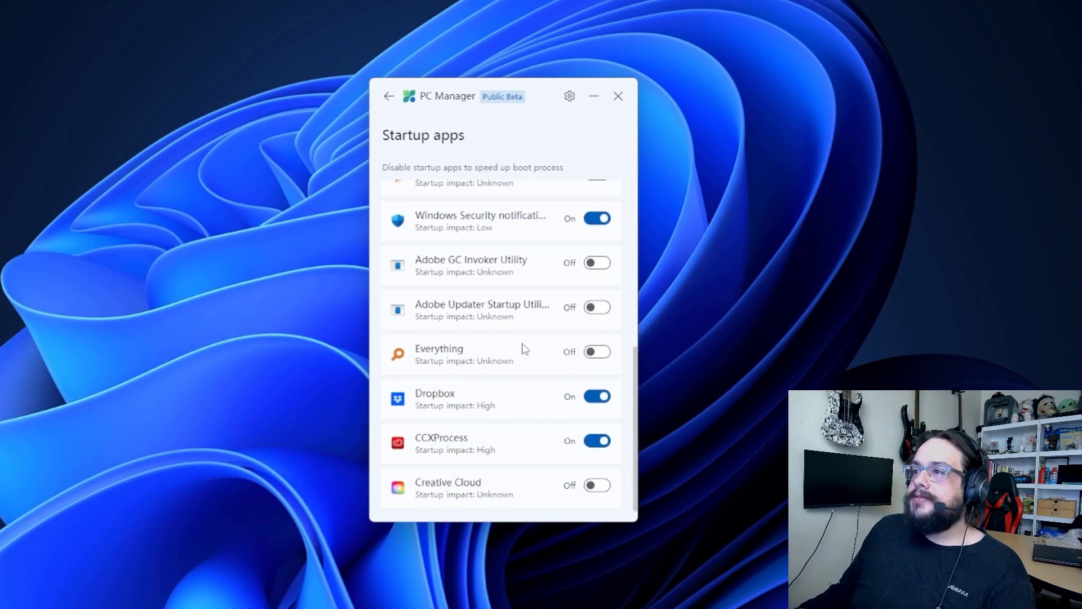
scroll(510, 316, "up", 6)
left_click(390, 101)
- Run a Deep cleanup scan from Storage management and clean the preselected system cleanup and web cache items
left_click(510, 327)
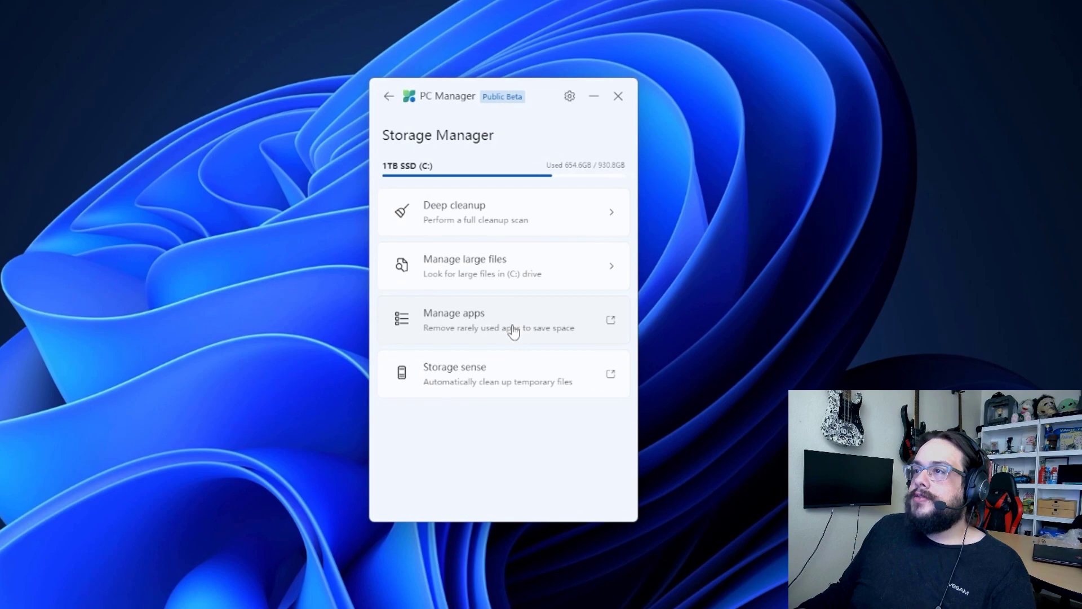
left_click(619, 219)
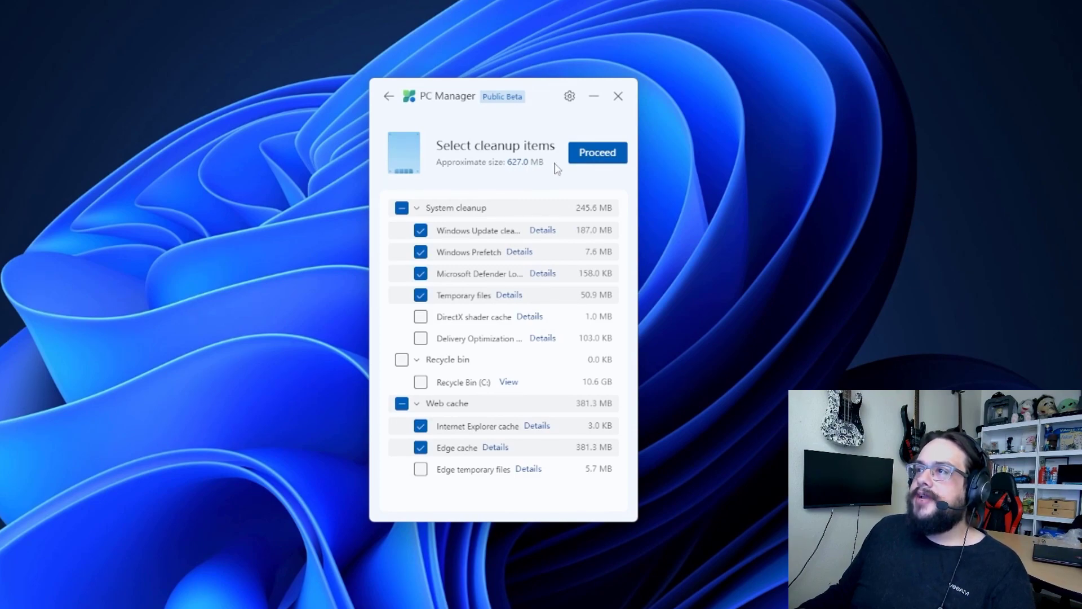
left_click(590, 158)
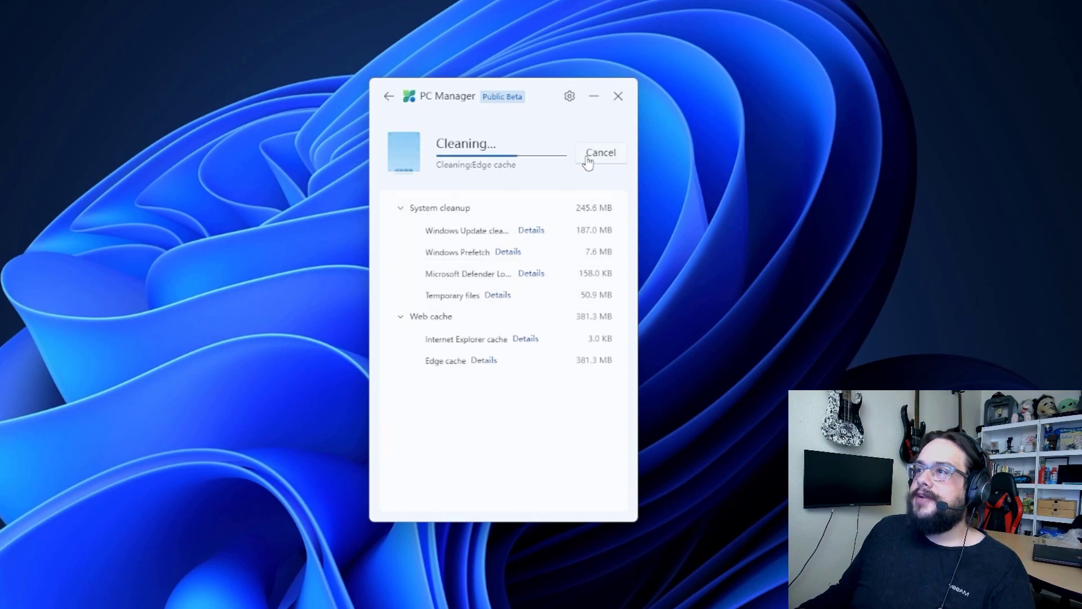
left_click(604, 162)
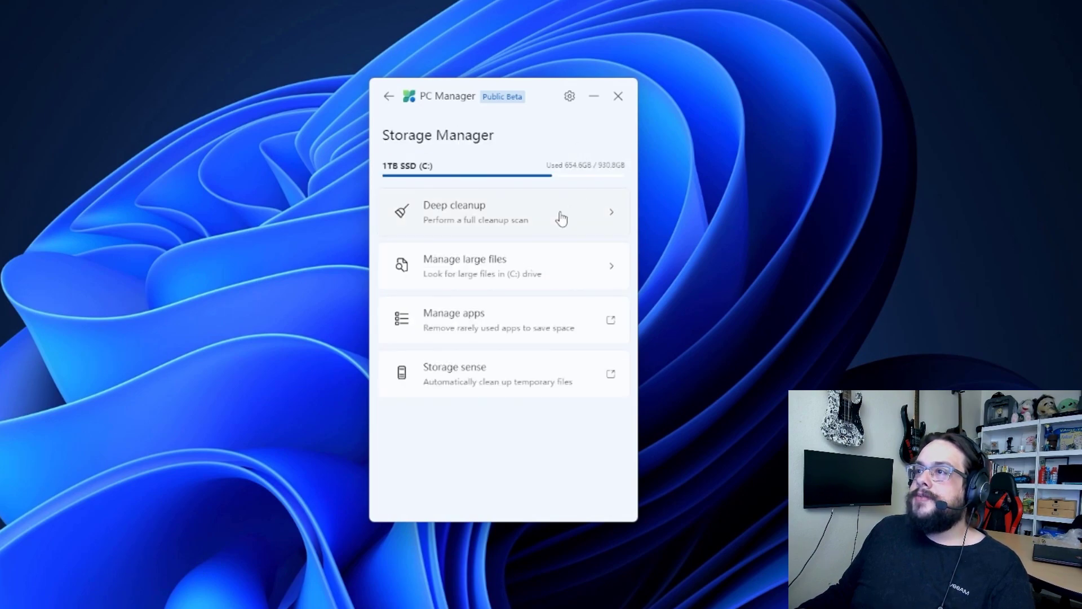
- Search the C: drive for files over 10 MB of all types and view them in File Explorer
left_click(526, 265)
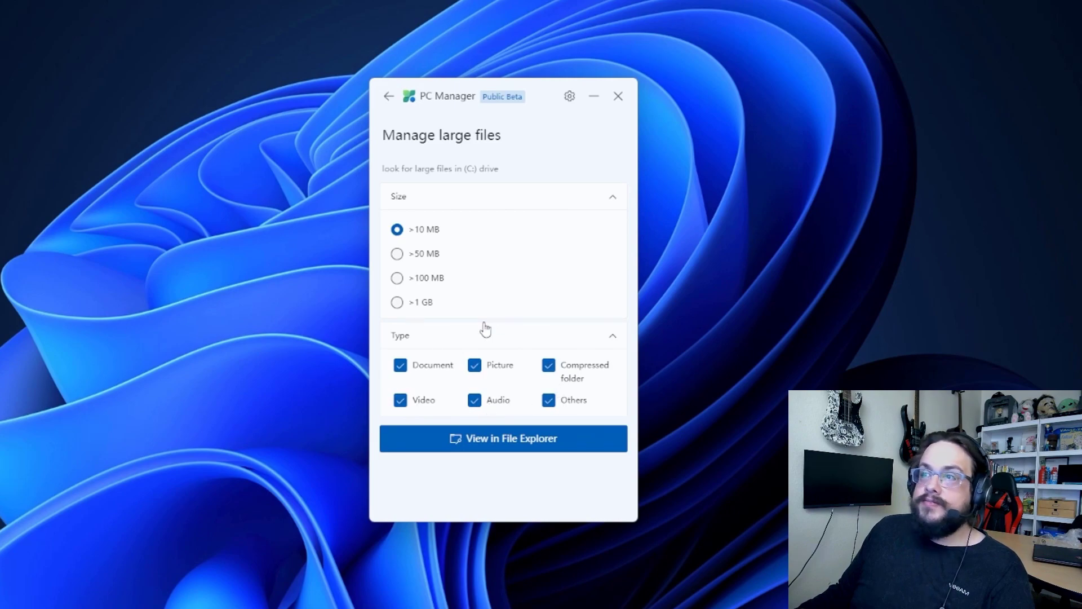
left_click(487, 445)
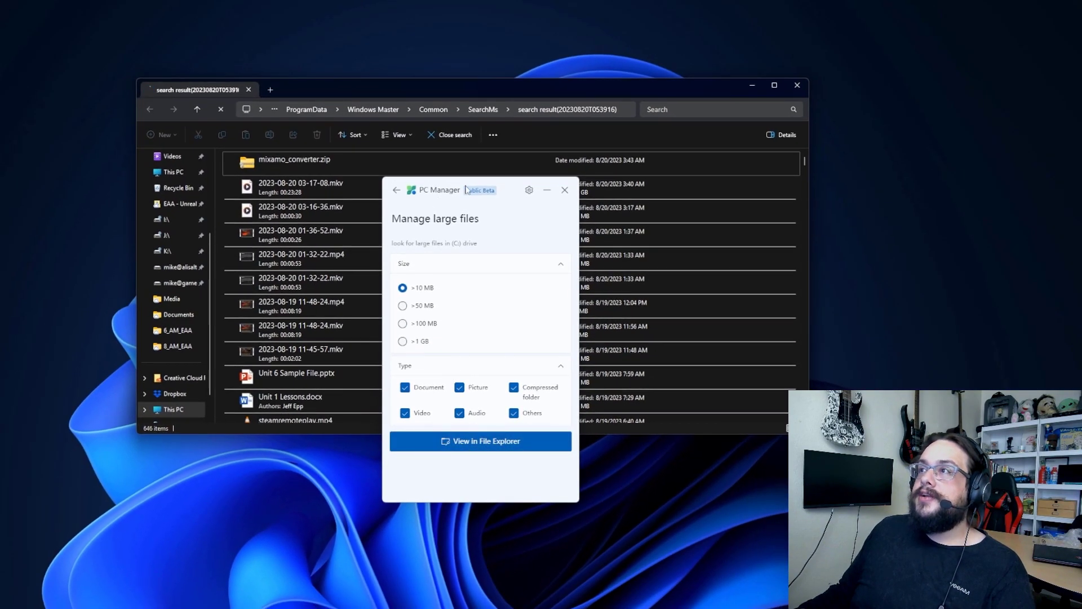
- Review the large files found in File Explorer, close that window and return to Storage Manager
left_click_drag(466, 188, 732, 275)
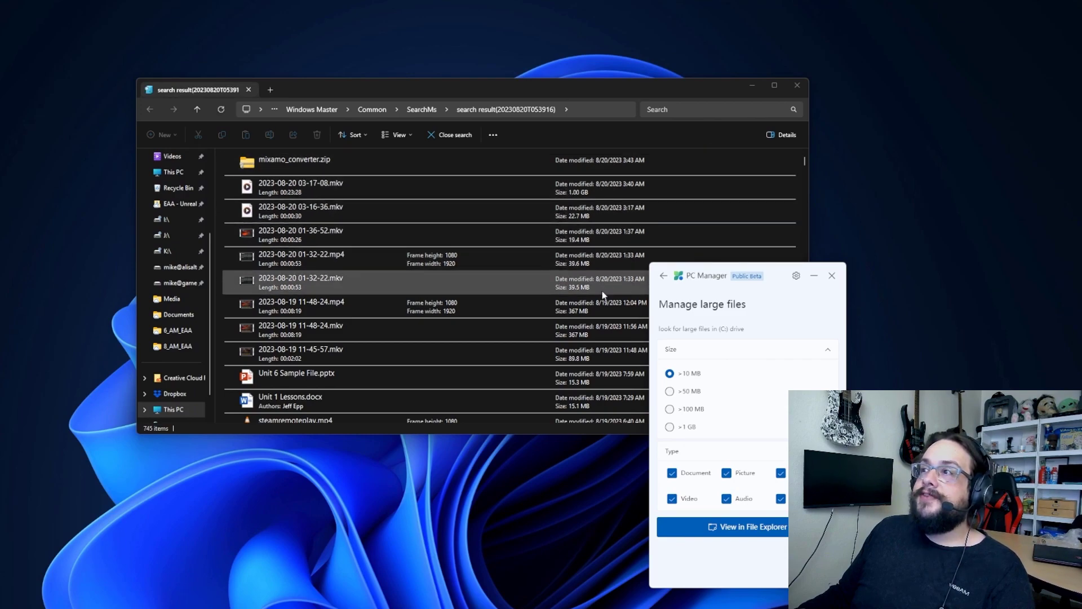
left_click(803, 85)
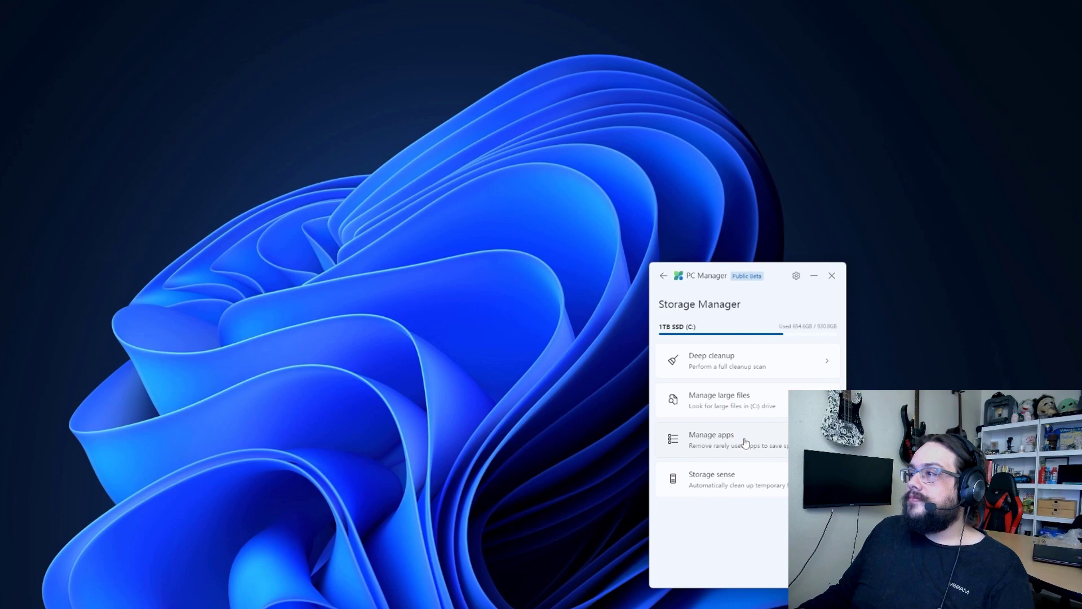
left_click_drag(781, 278, 540, 217)
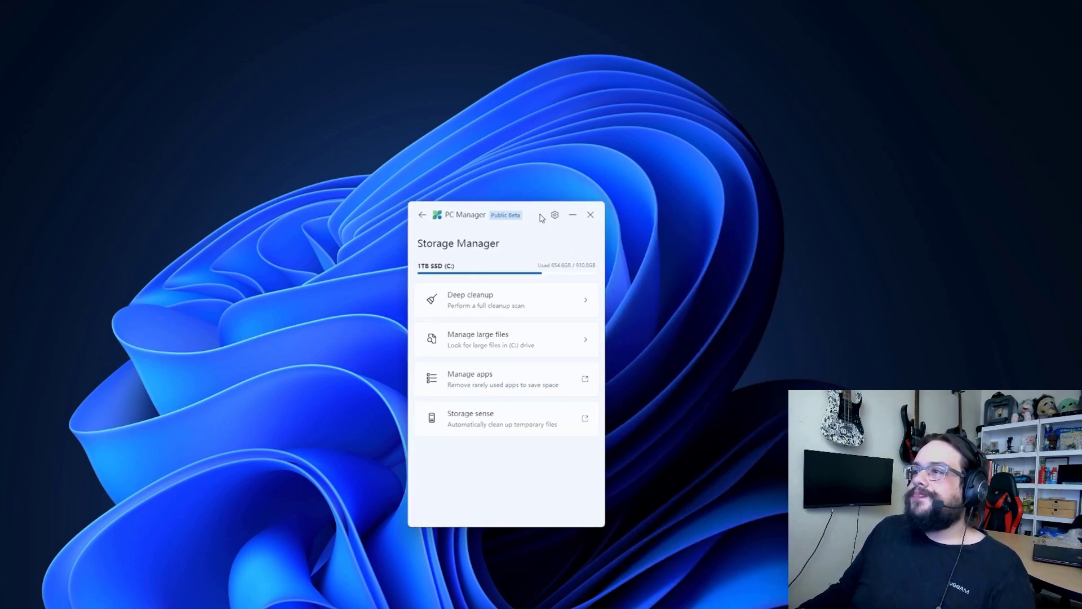
- Review the installed apps through Manage apps and the cleanup options through Storage sense, closing each Settings window
left_click(519, 380)
left_click_drag(540, 219, 843, 248)
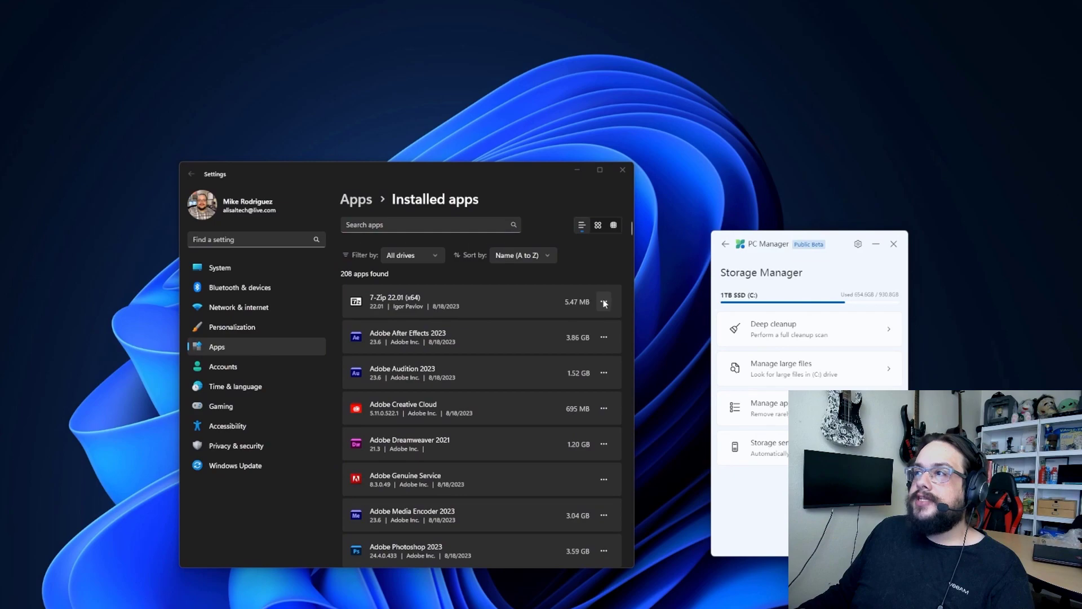
scroll(557, 351, "down", 5)
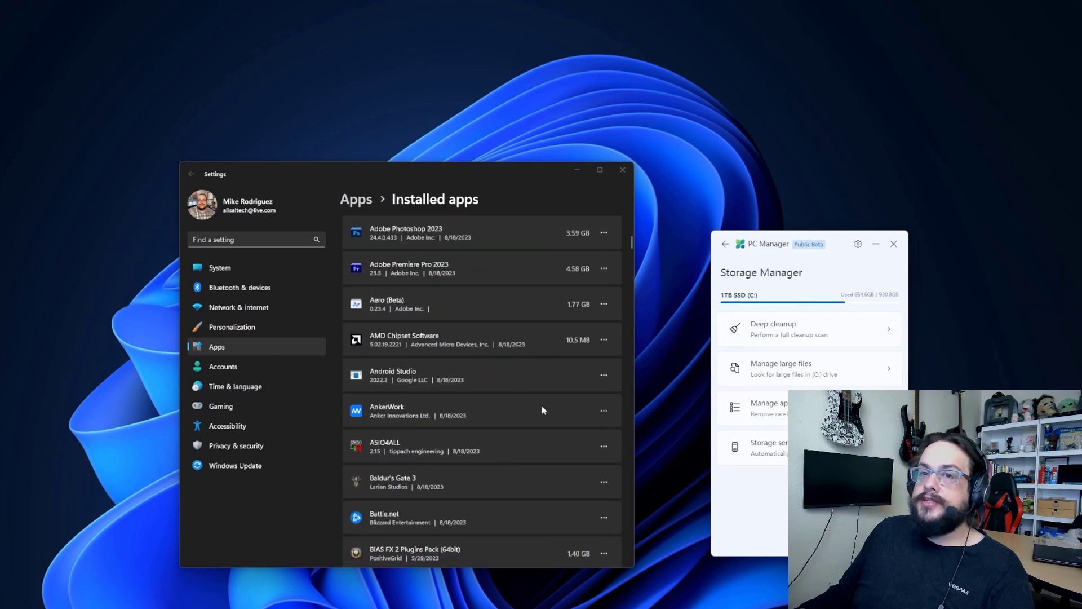
left_click(616, 174)
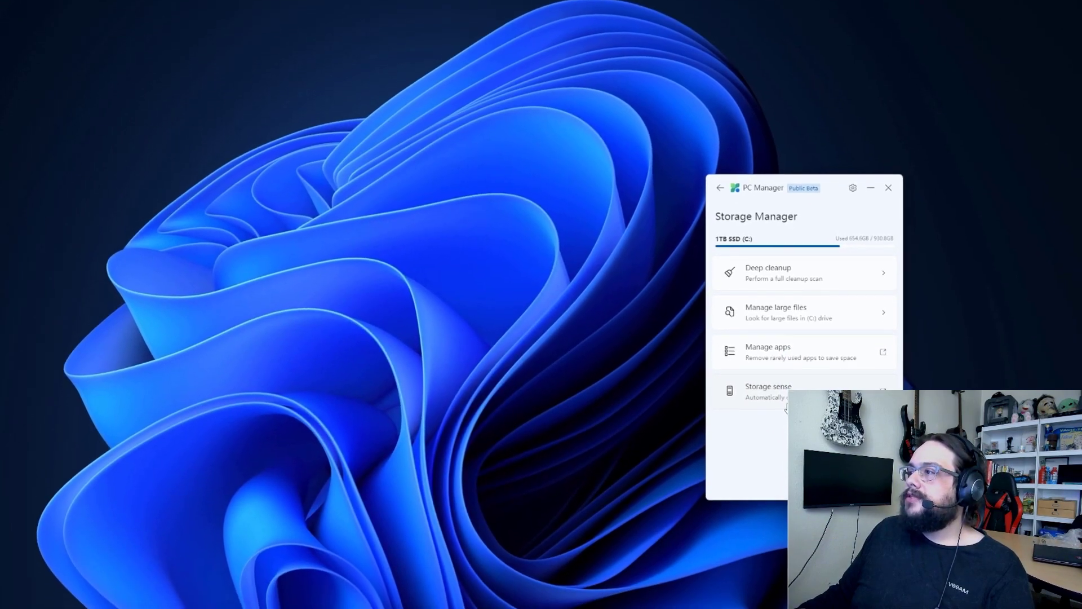
left_click(785, 404)
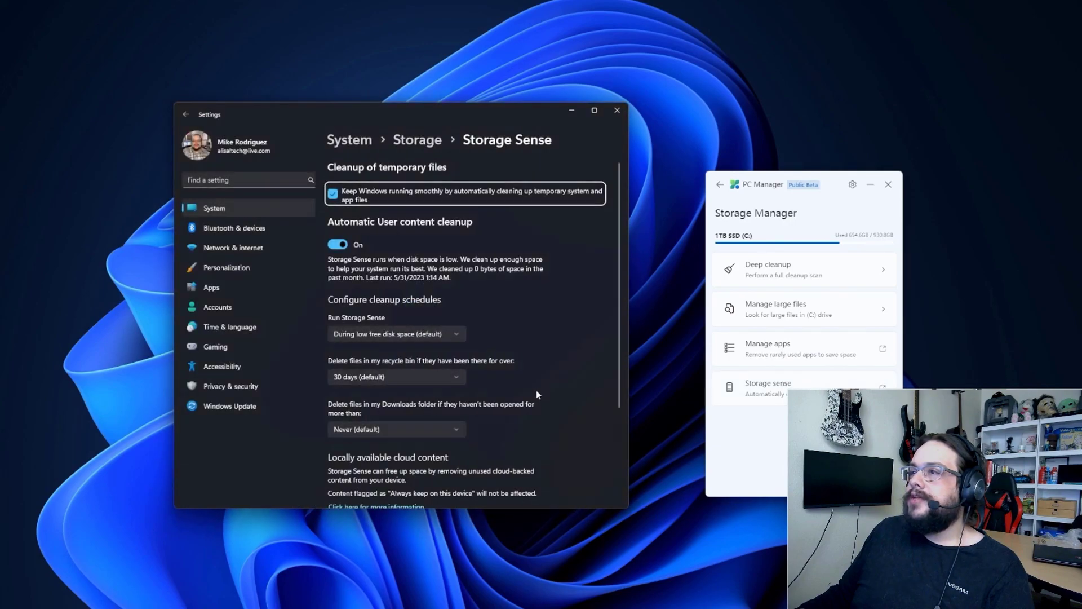
left_click(617, 110)
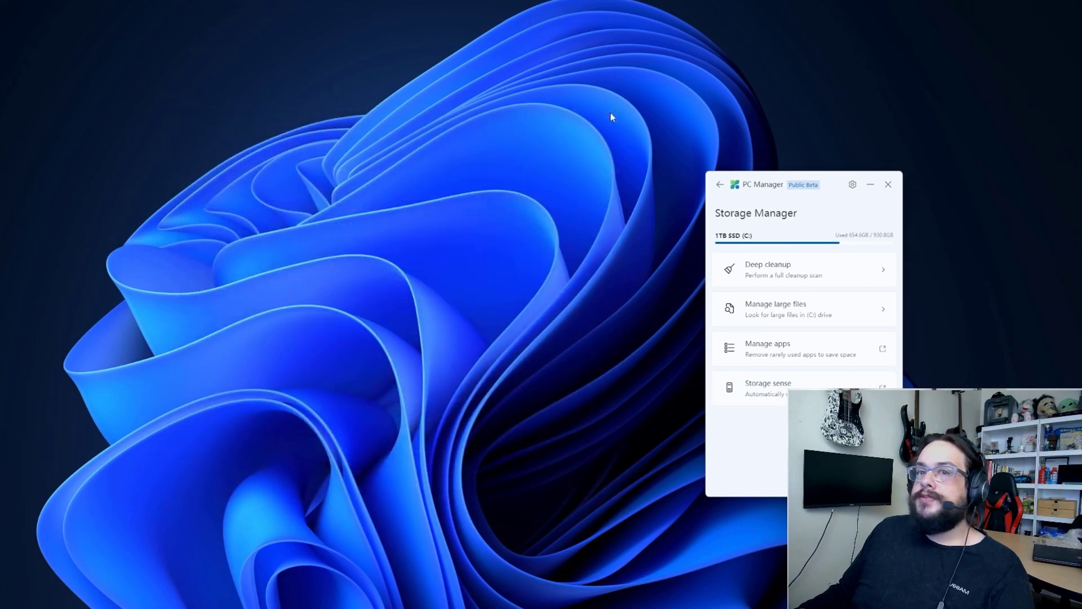
- Open the Security page and install the selected Virus definitions update from Windows Update
left_click(720, 185)
left_click(854, 479)
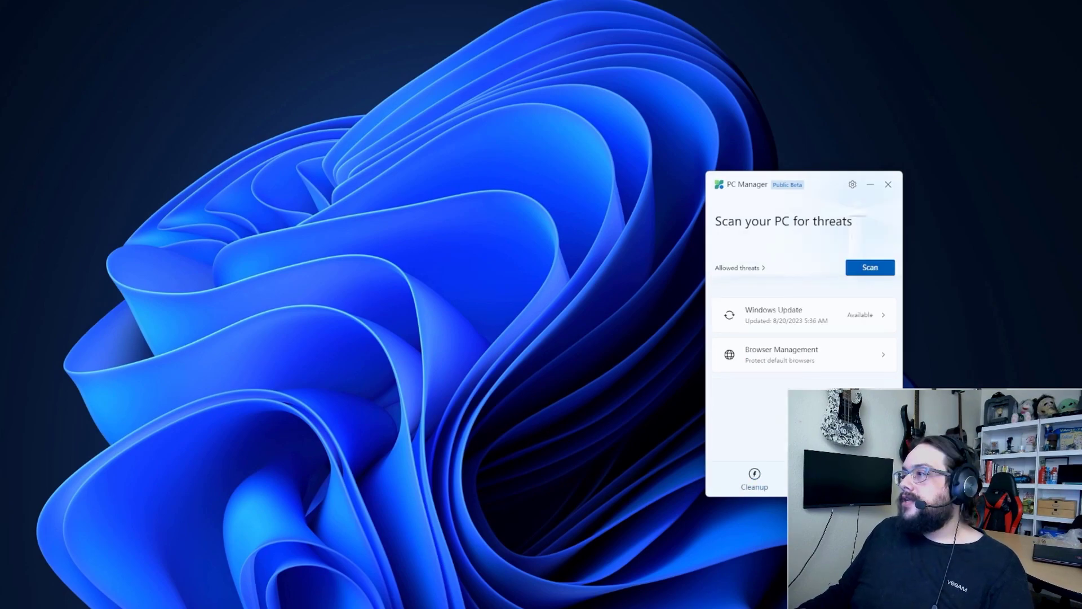
left_click(866, 330)
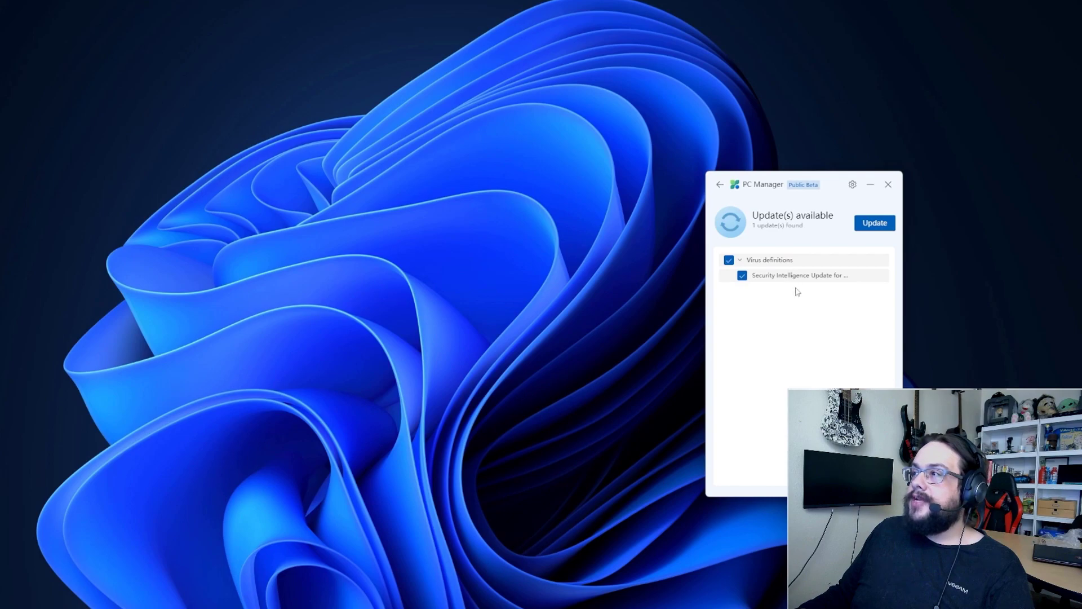
left_click(866, 224)
left_click_drag(822, 191, 515, 145)
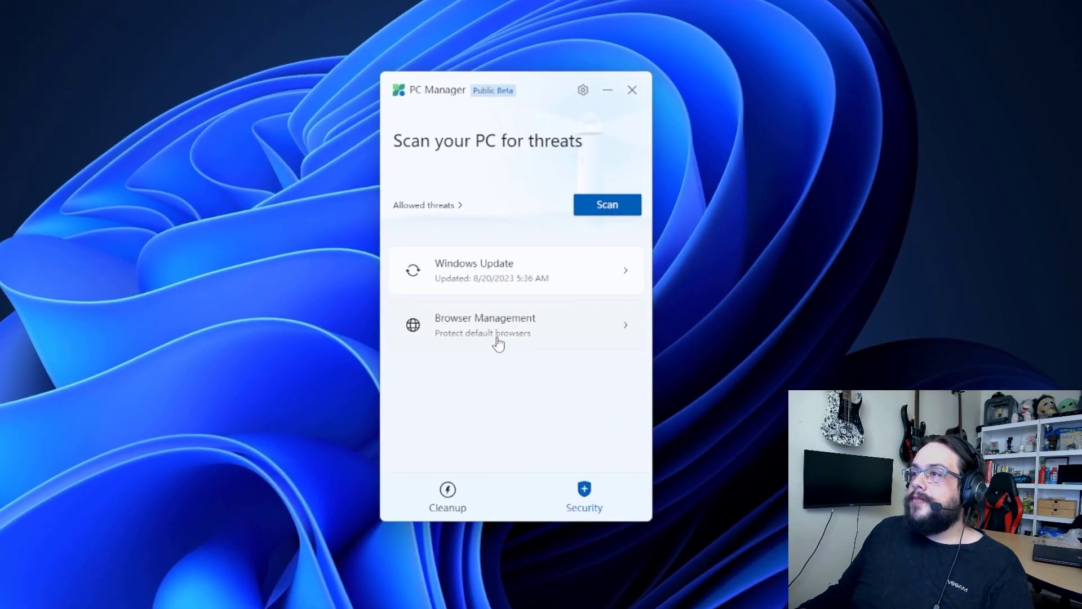
- Check the default browser setting in Browser Management and return to the Security page
left_click(491, 331)
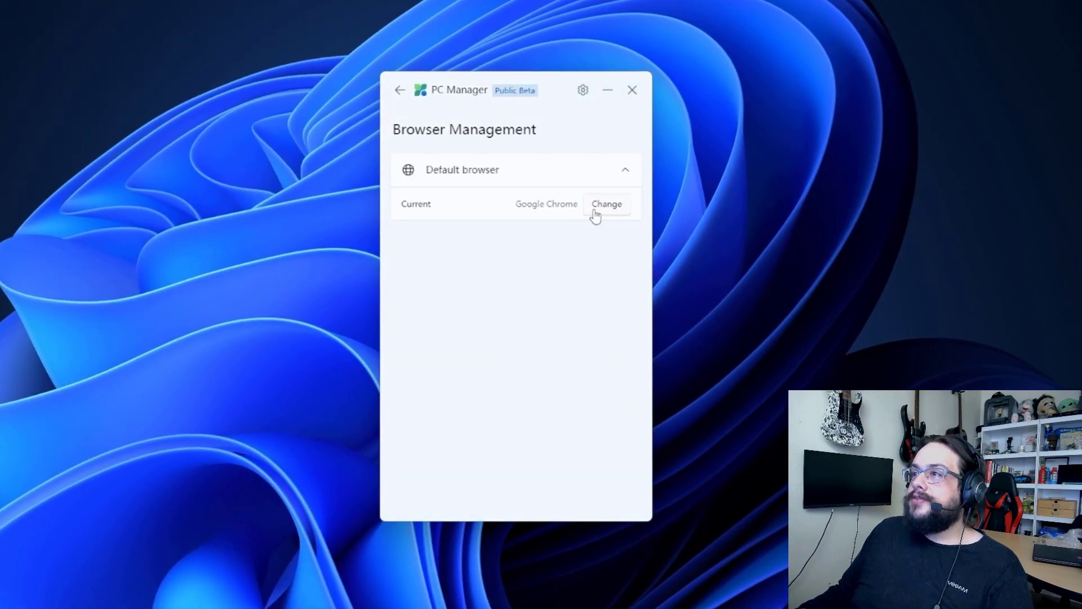
left_click(401, 93)
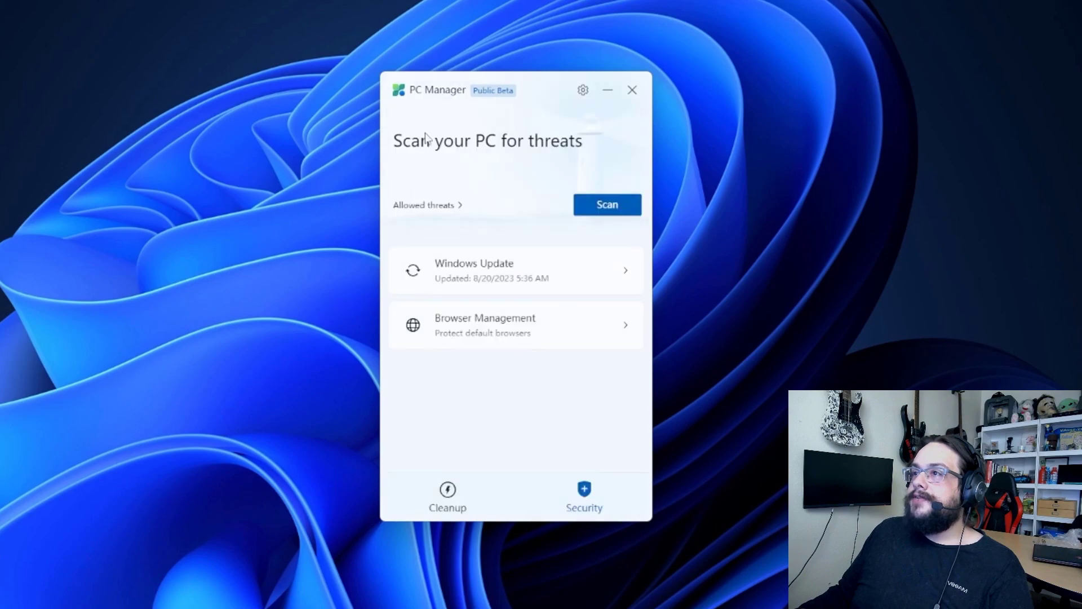